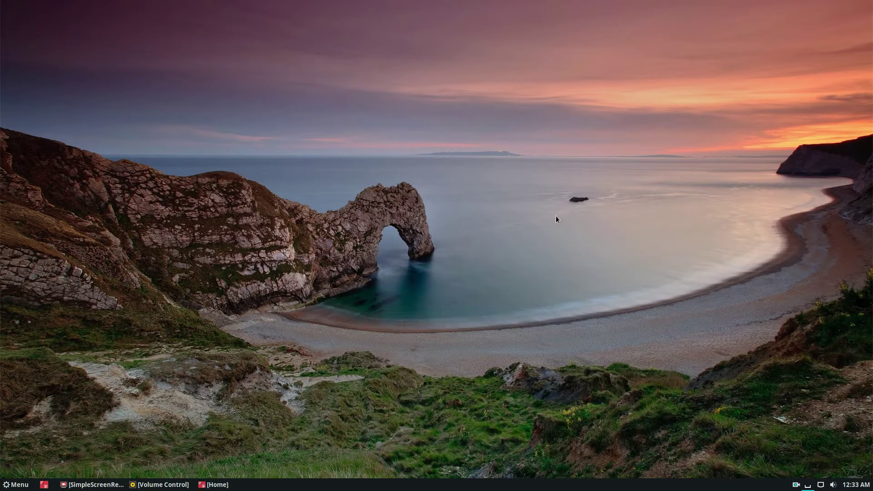
Step: Restore the Home terminal, widen it to 103x30, and recall 'sudo systemctl enable bluetooth'
click(213, 485)
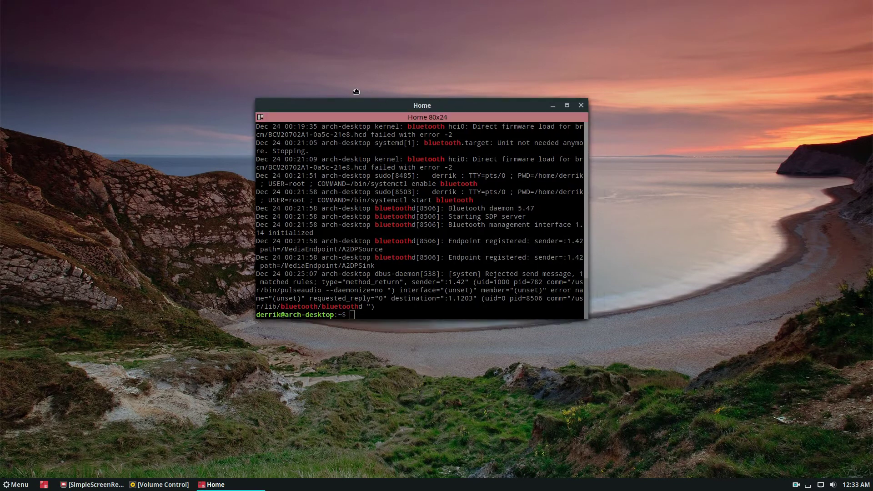
drag(356, 91, 294, 79)
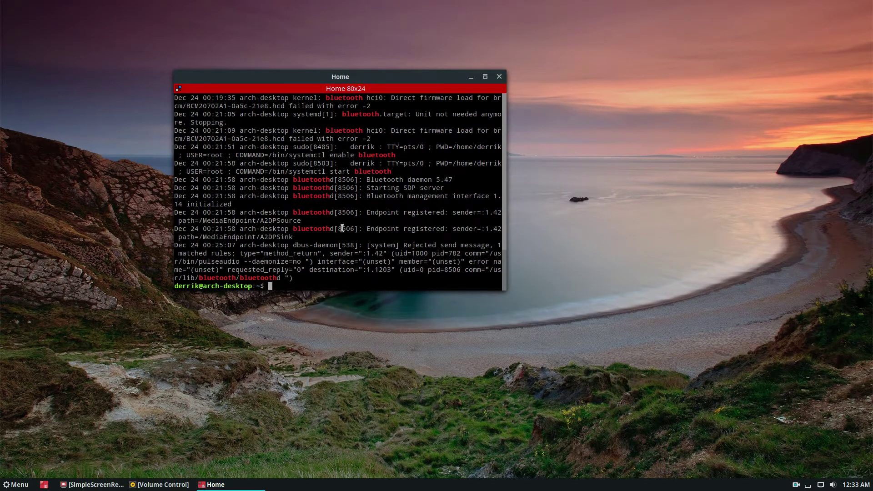
scroll(342, 228, up, 4)
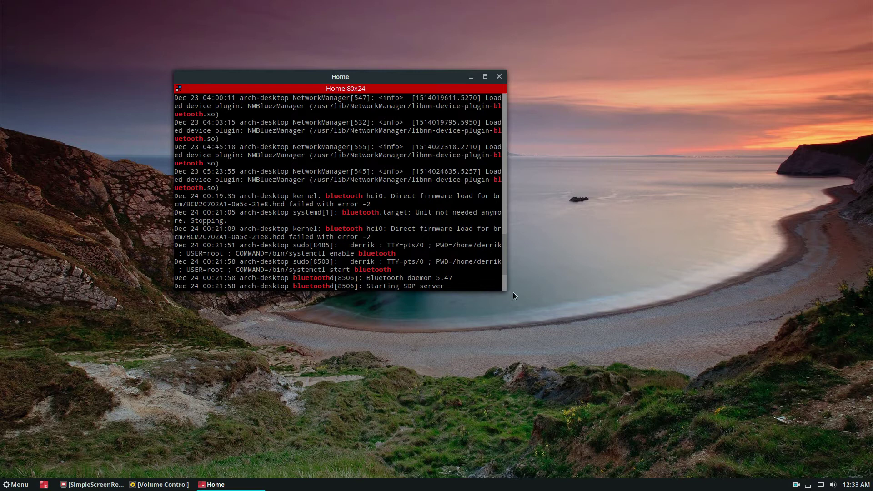
drag(505, 291, 600, 341)
scroll(451, 141, down, 4)
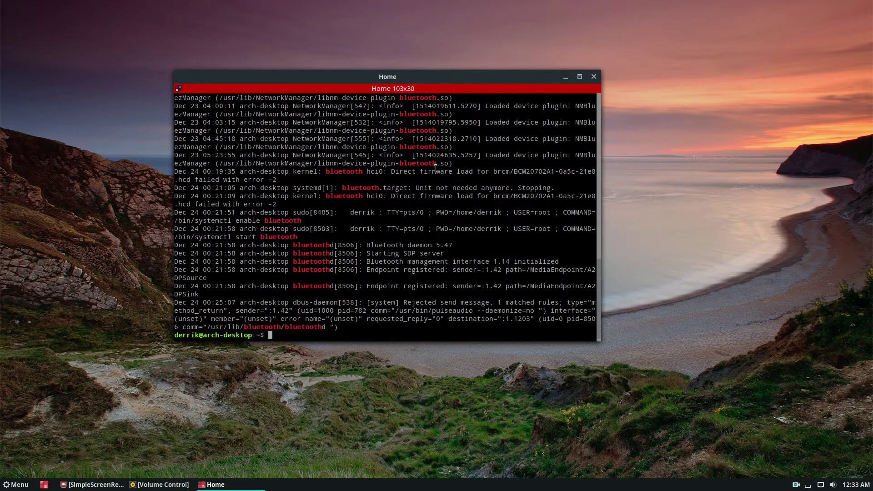
key(Up)
key(Up)
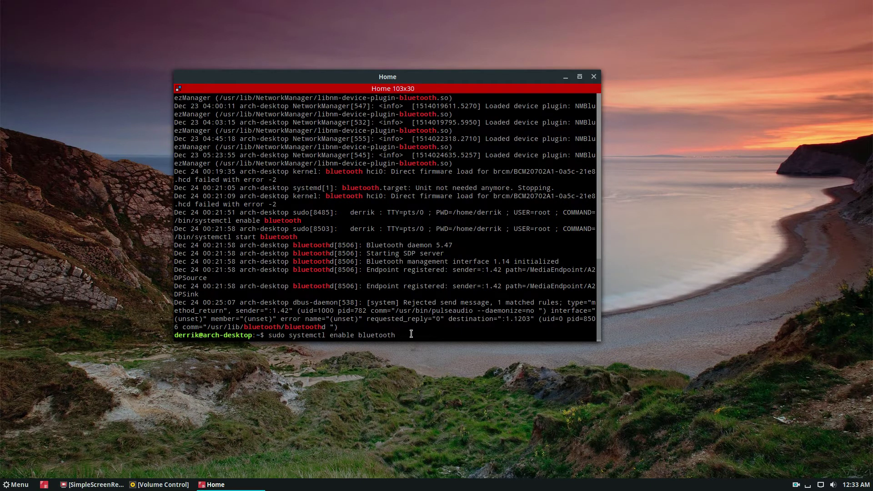
drag(411, 335, 268, 336)
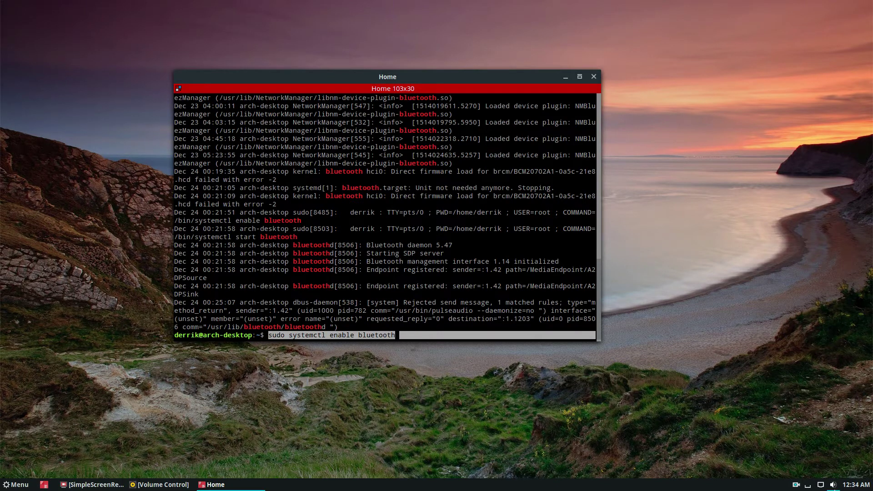
Step: Launch Blueberry via 'blu' and reposition its window and the terminal window
key(super)
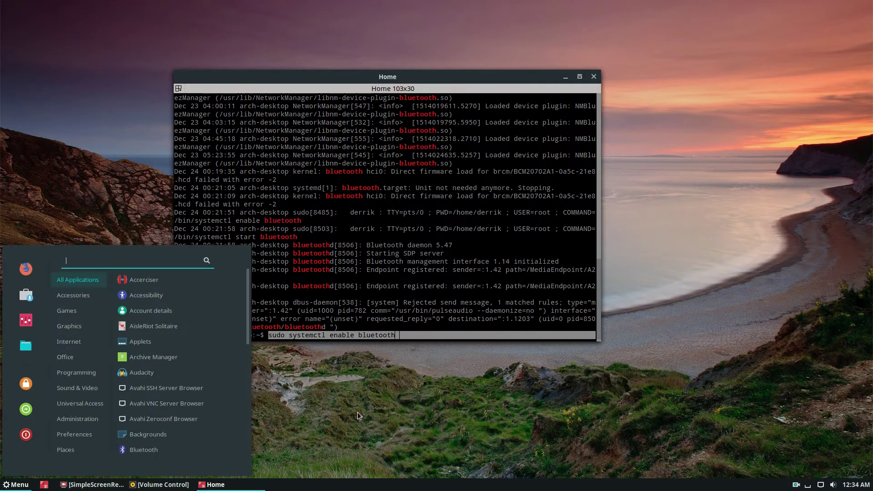
text(blu)
key(Return)
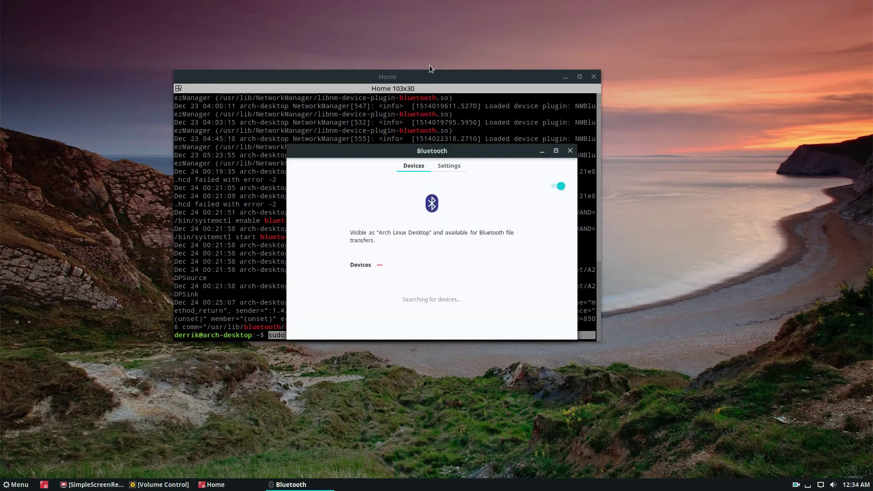
drag(394, 144, 618, 186)
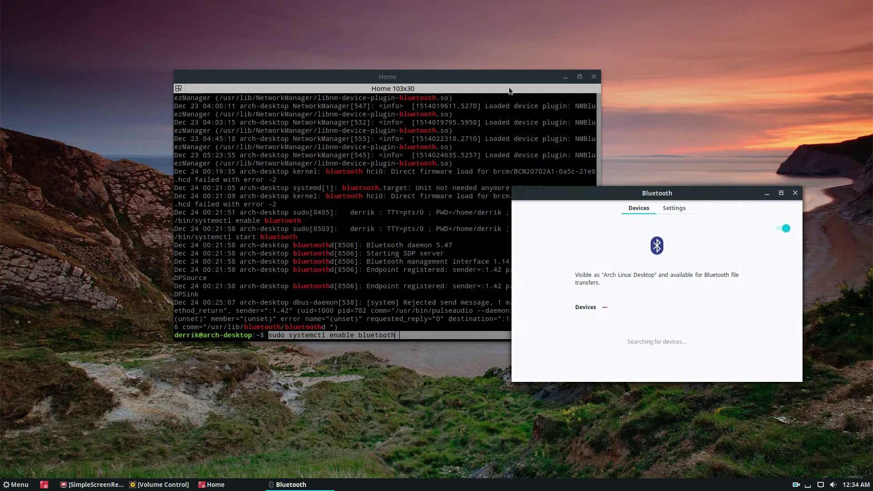
drag(509, 87, 399, 45)
drag(536, 187, 535, 126)
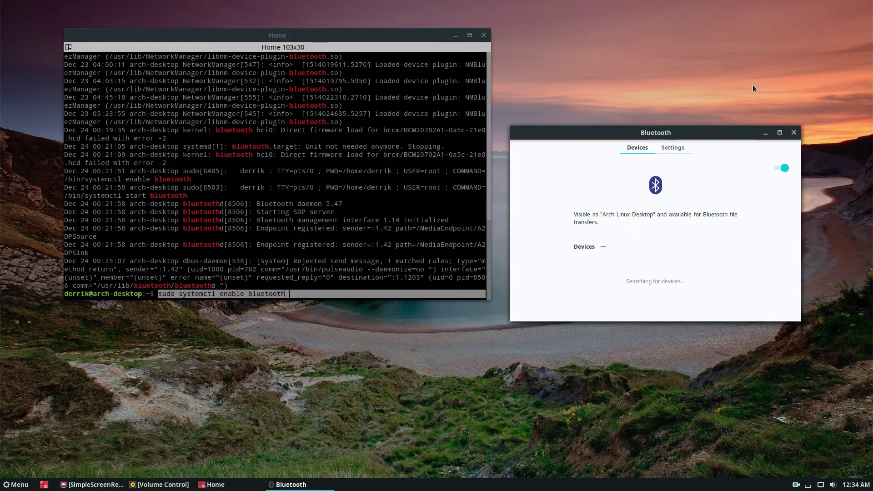
Step: Minimize Blueberry and the terminal, then bring Blueberry back and close it
click(766, 132)
click(455, 36)
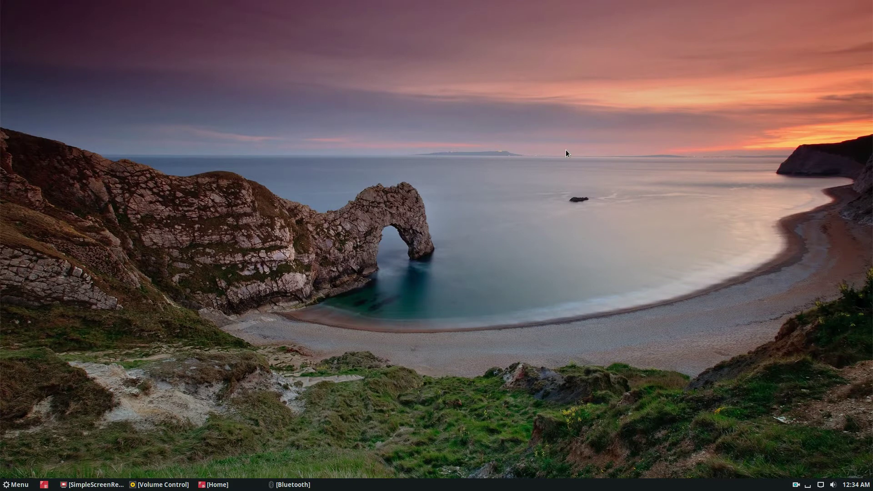
click(293, 485)
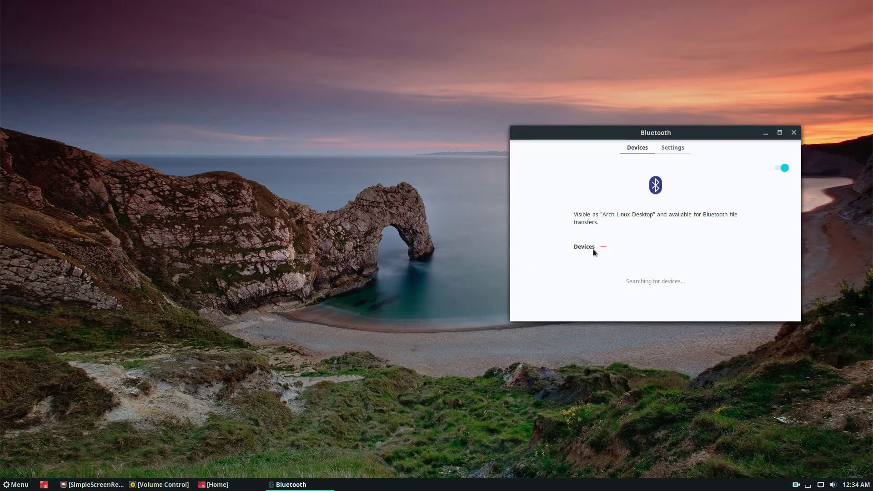
click(790, 130)
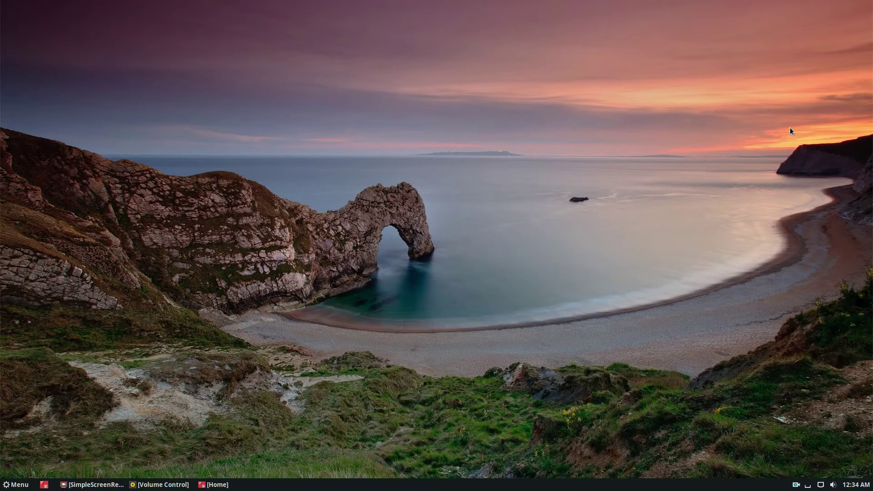
Step: Restore the Home terminal, review the pacman -Si and journalctl bluetooth commands, then close it
click(266, 488)
drag(304, 36, 460, 42)
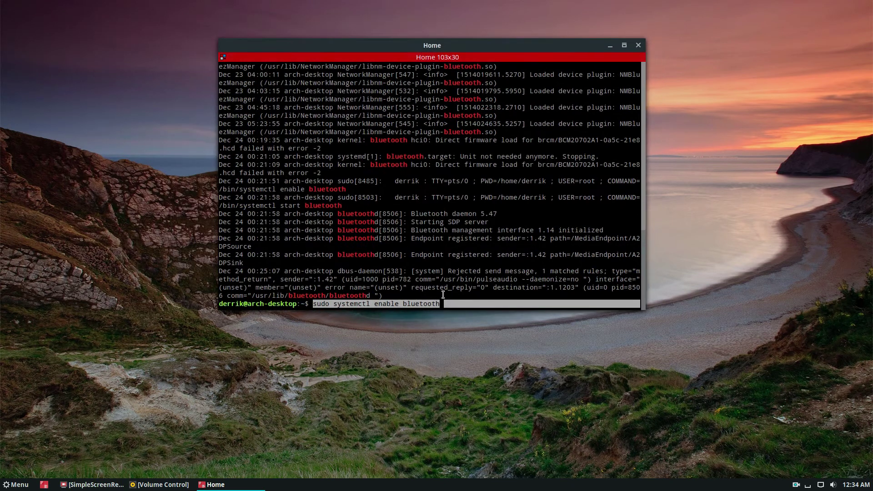
key(Up)
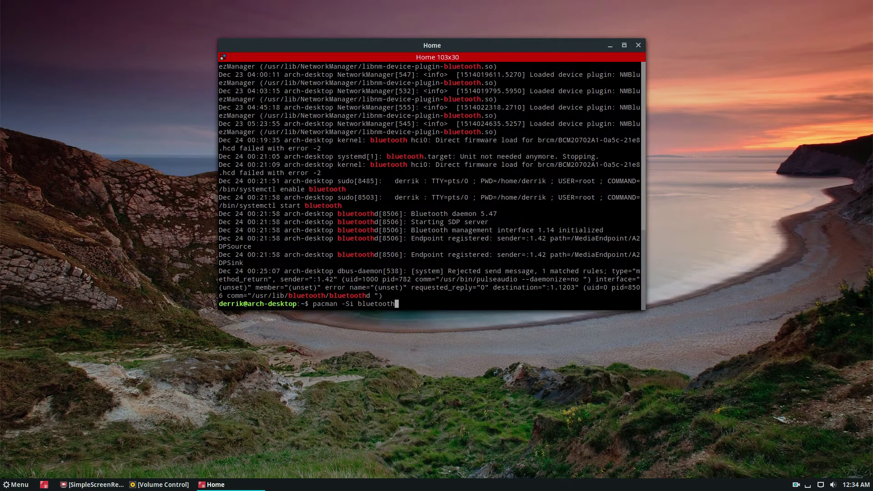
key(Up)
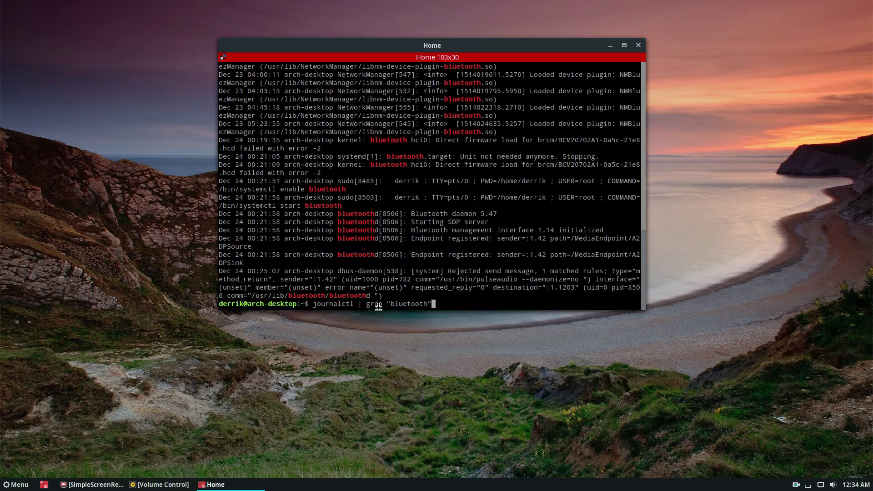
scroll(382, 181, up, 4)
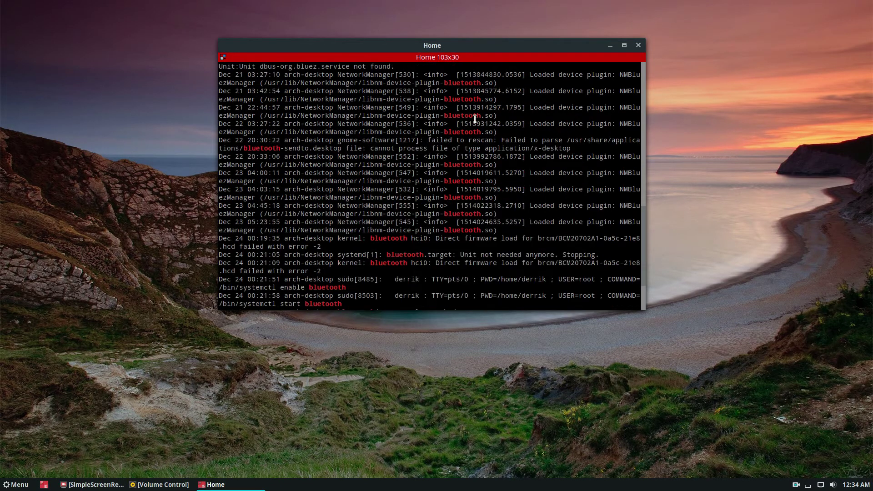
scroll(435, 87, up, 2)
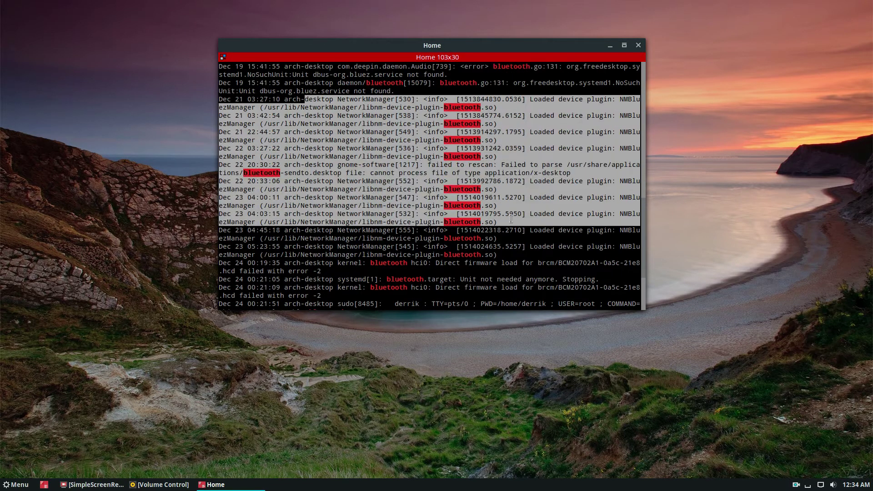
scroll(418, 132, down, 6)
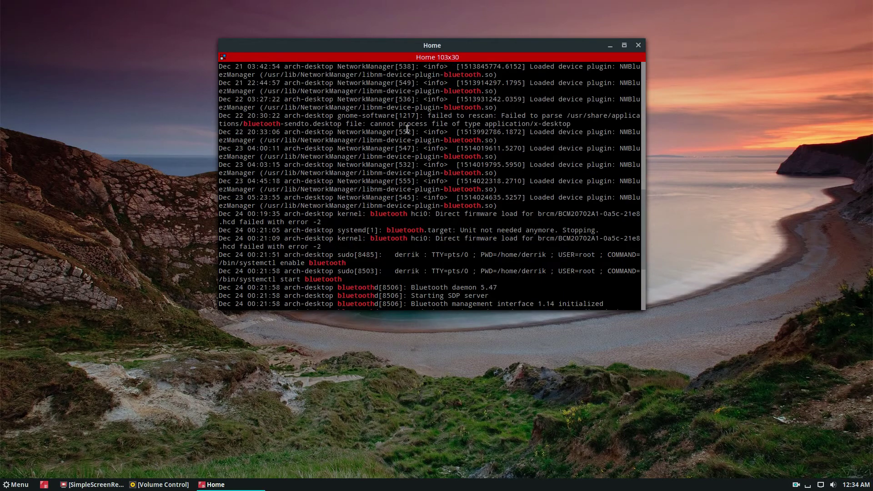
click(638, 46)
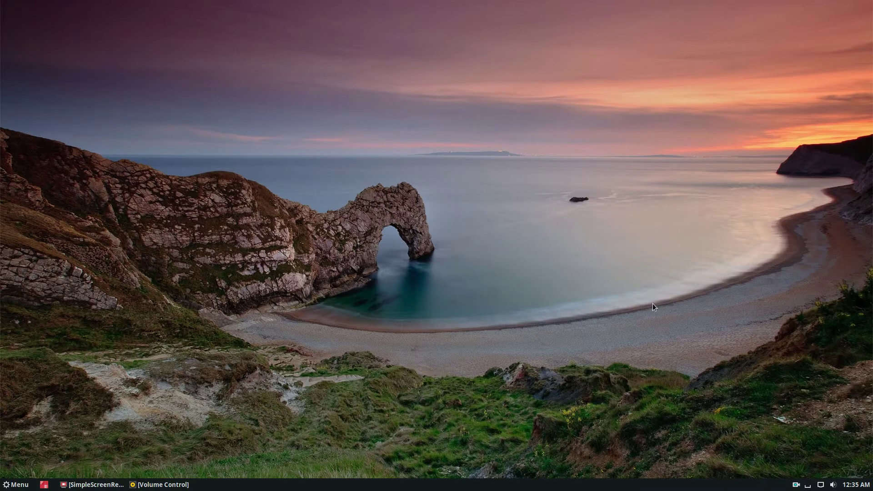
Step: Relaunch Blueberry via 'blu' and show its Settings tab for Arch Linux Desktop
key(super)
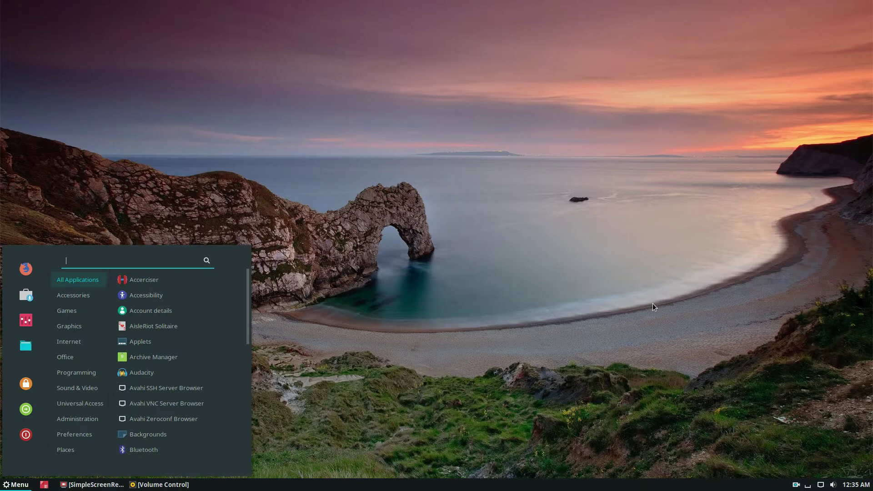
text(blu)
key(Return)
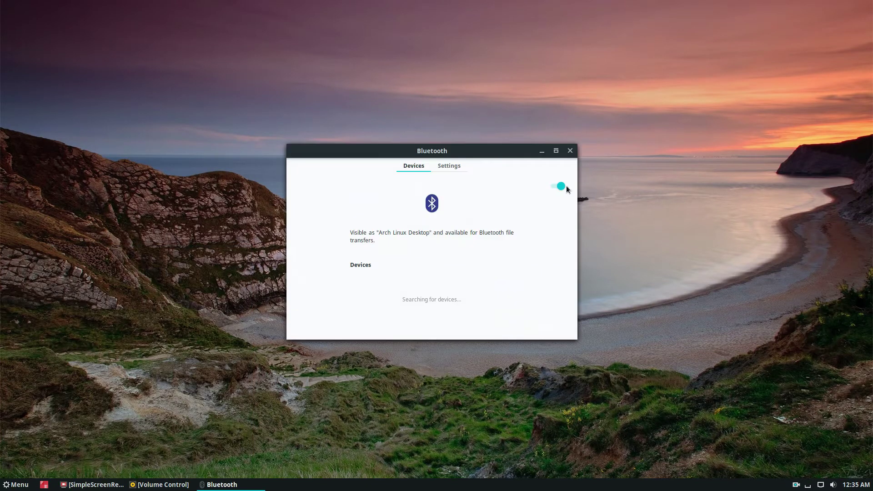
drag(408, 149, 341, 104)
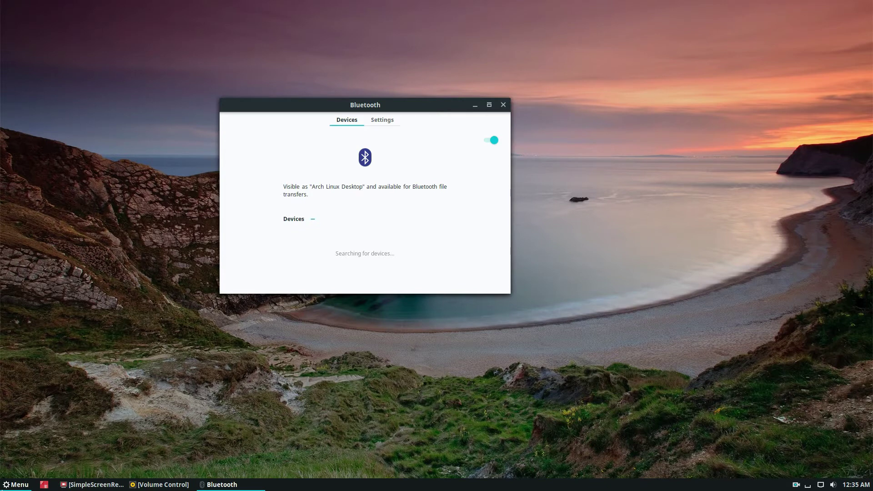
click(15, 485)
click(15, 485)
drag(368, 119, 436, 119)
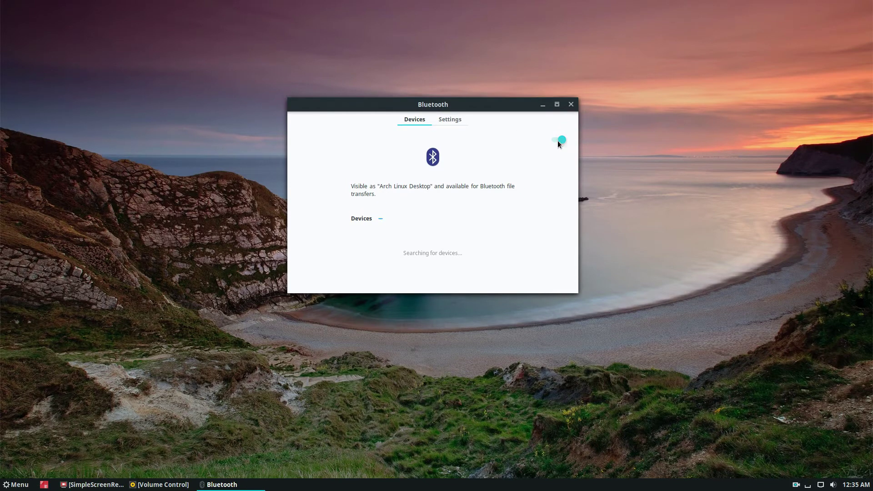
click(461, 121)
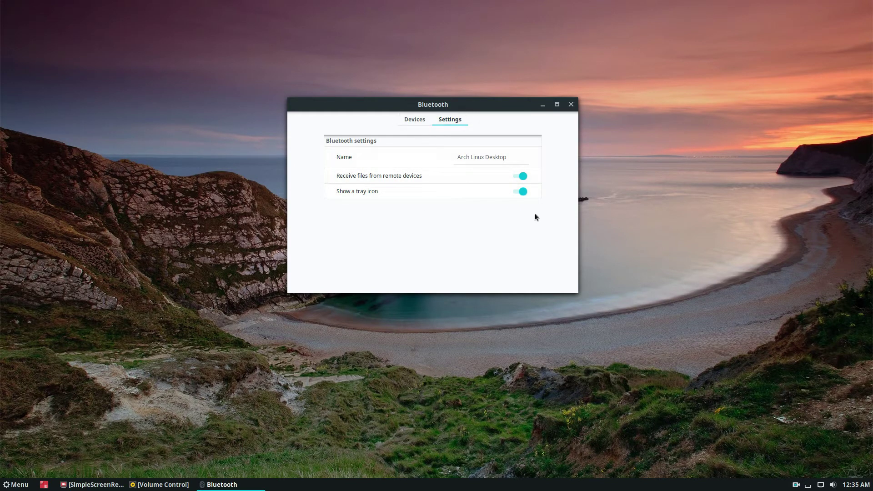
Step: Switch to the Devices tab and wait until the iPhone appears as Not Set Up
click(412, 123)
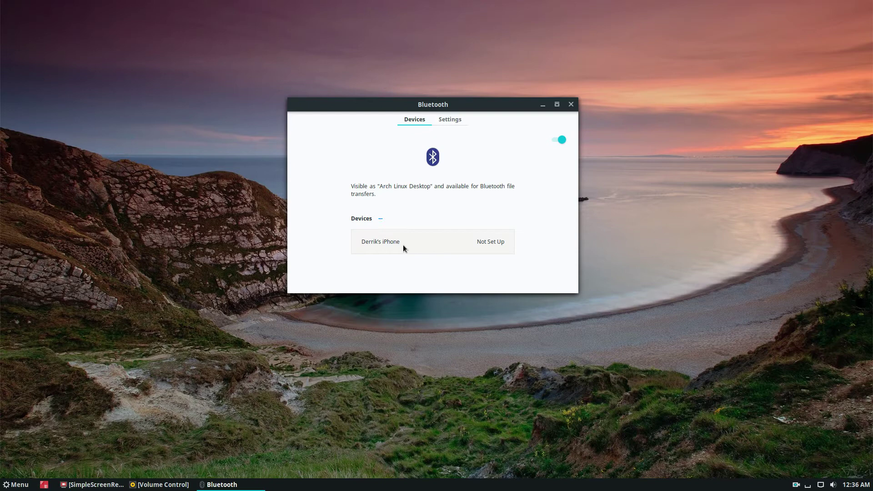
Step: Pair the iPhone by confirming the matching PIN, then check and close its device details
click(402, 246)
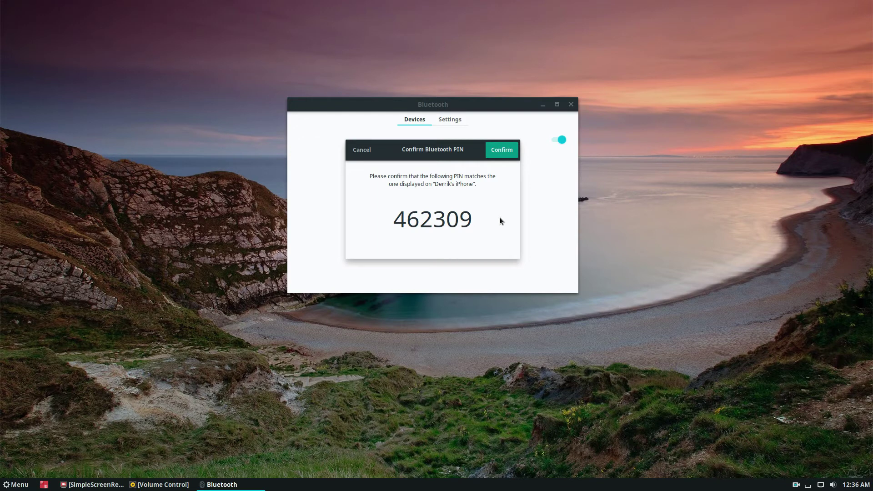
click(498, 151)
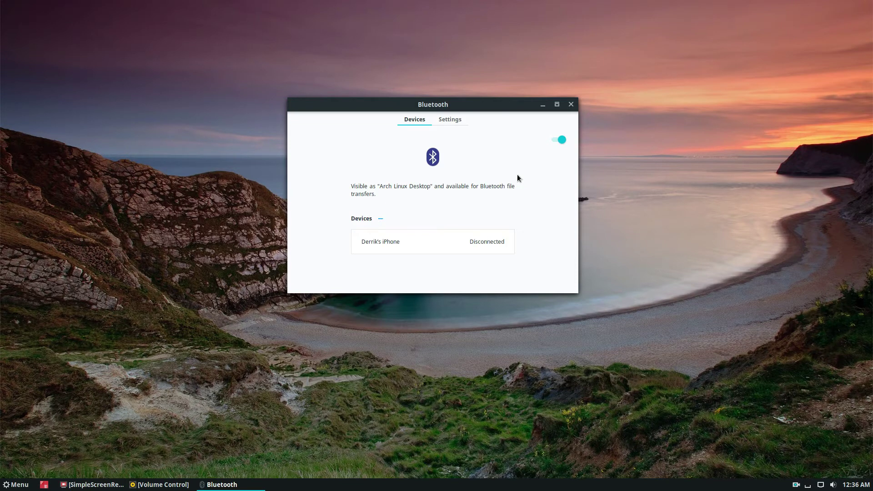
click(457, 244)
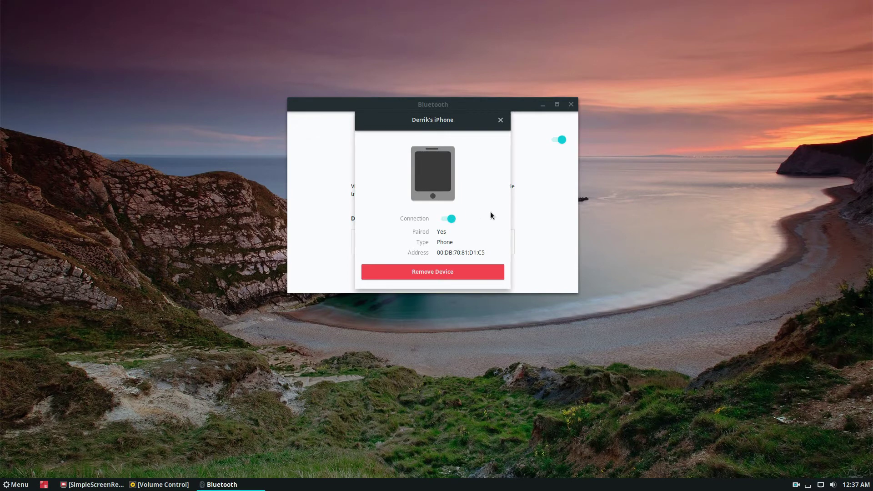
click(500, 121)
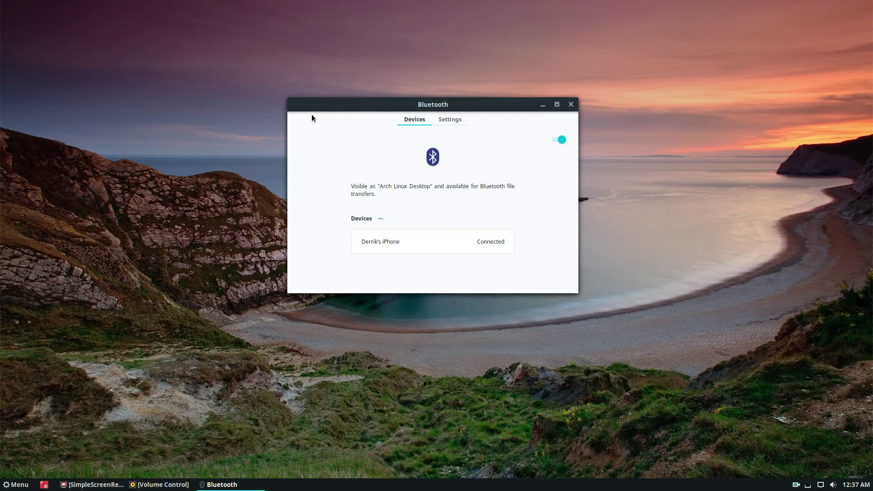
drag(318, 99, 319, 69)
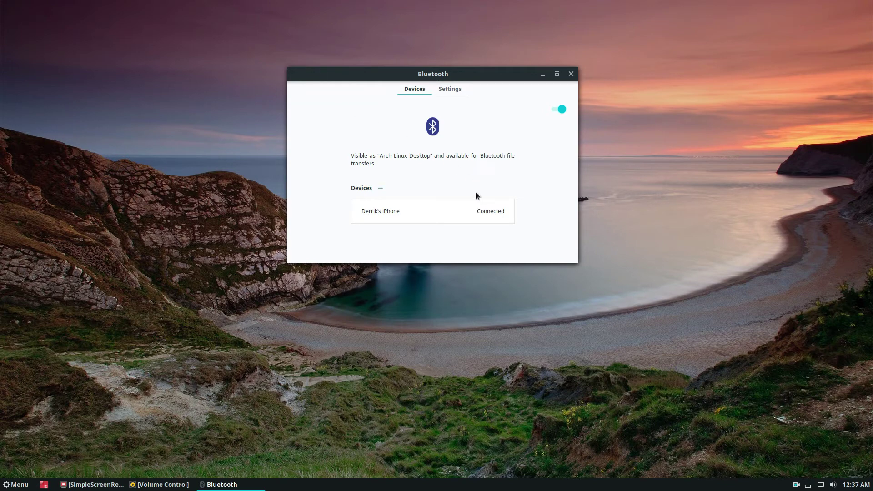
drag(367, 82, 372, 100)
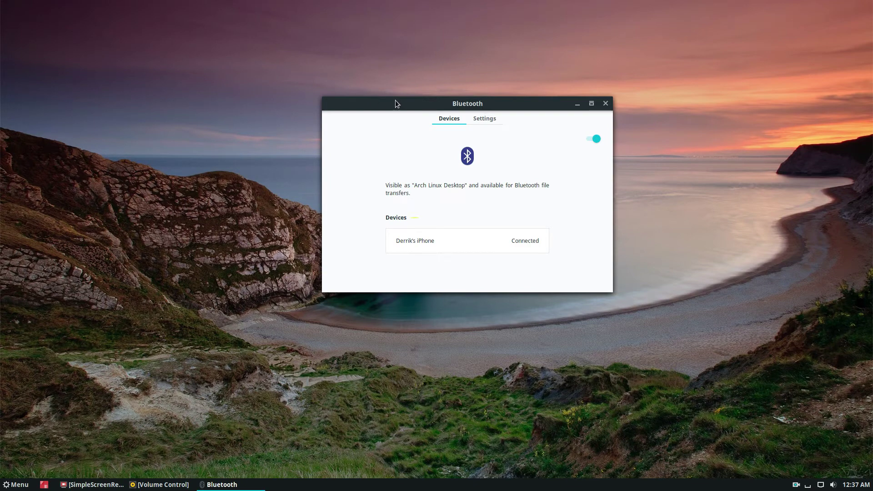
drag(394, 101, 364, 59)
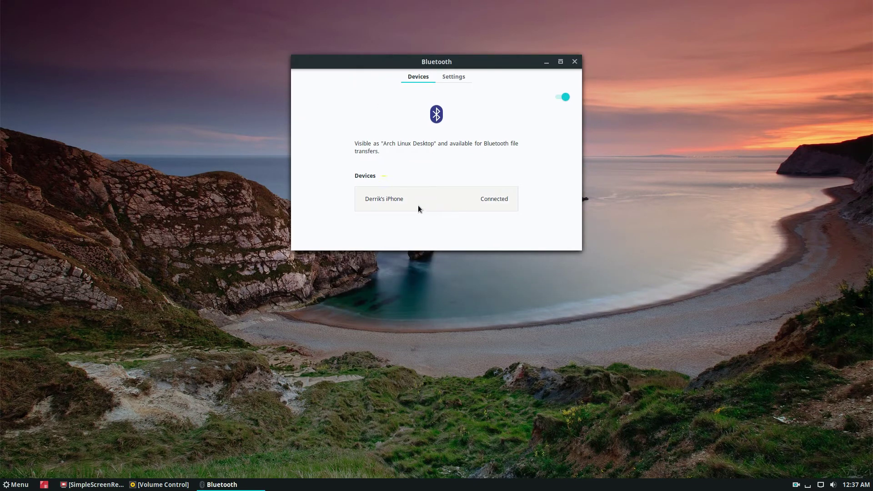
drag(382, 61, 420, 114)
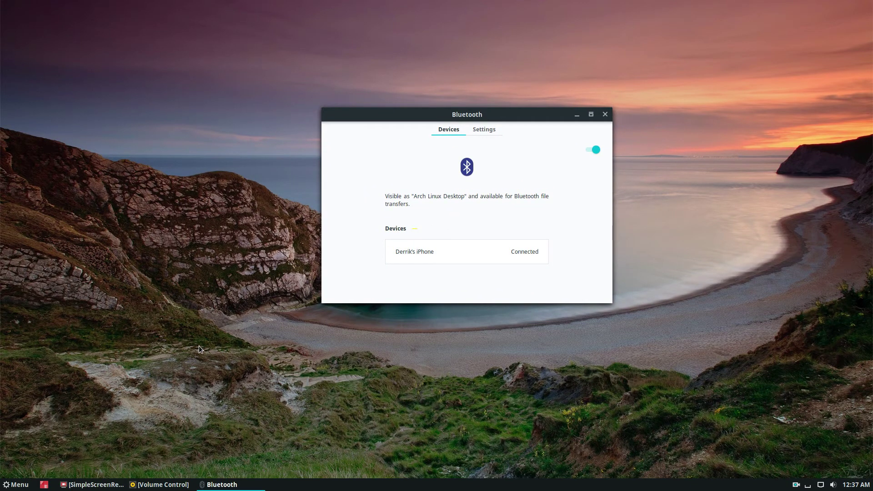
click(466, 251)
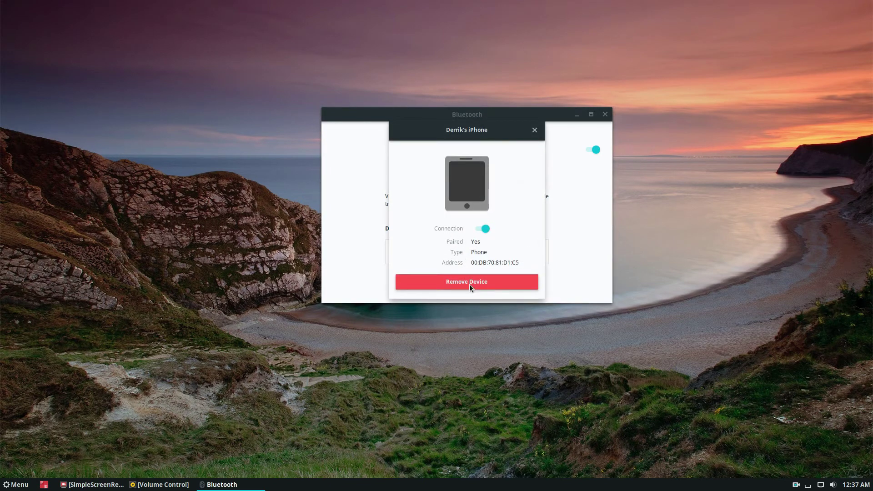
click(470, 283)
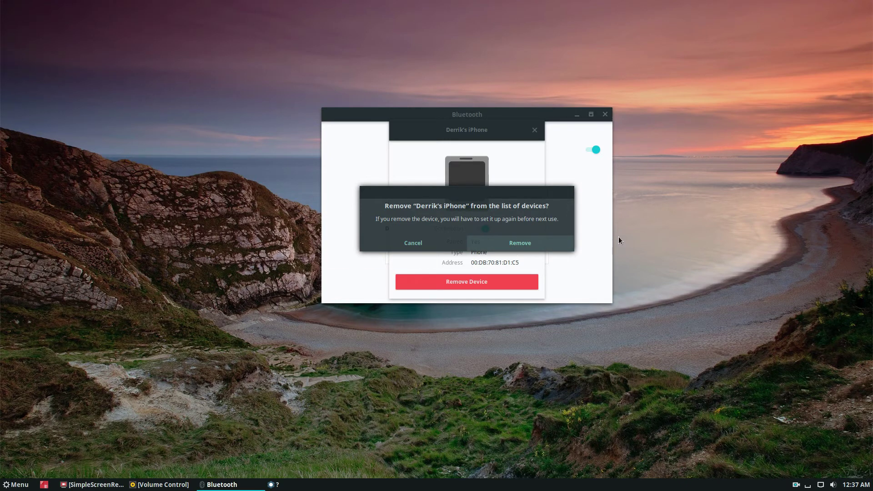
click(482, 238)
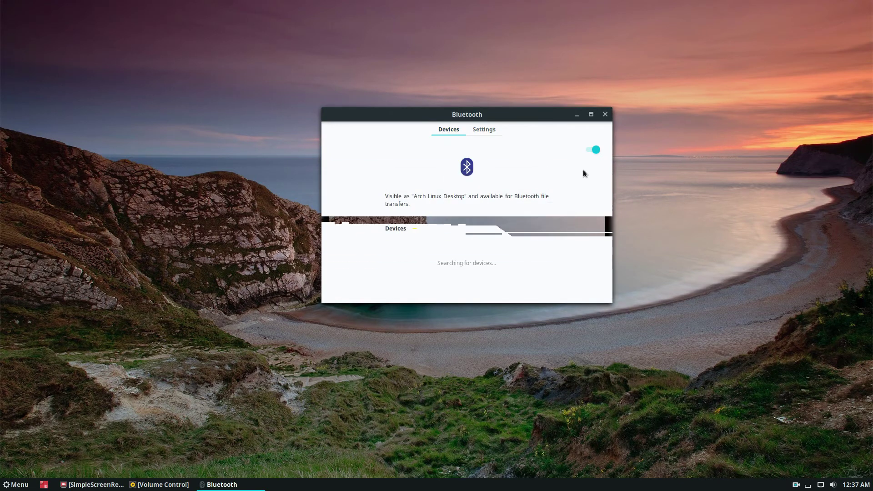
Step: Switch Bluetooth off and move the Blueberry window up and right
click(592, 150)
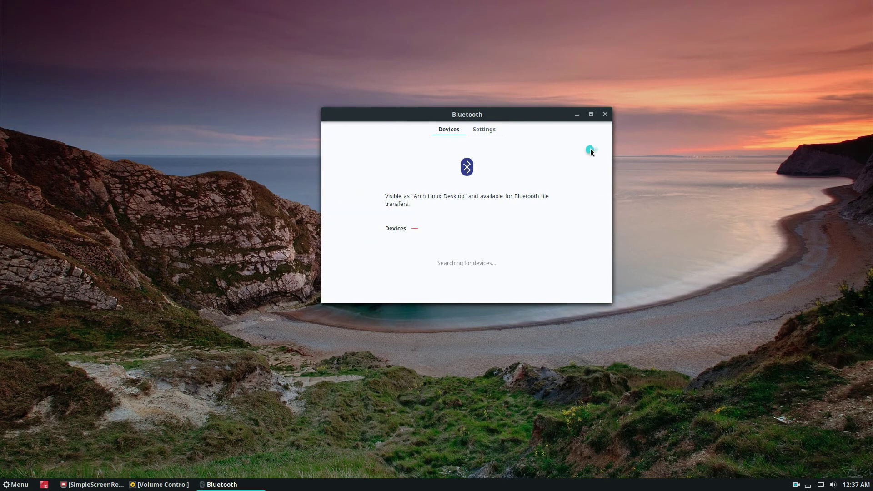
drag(428, 116, 444, 103)
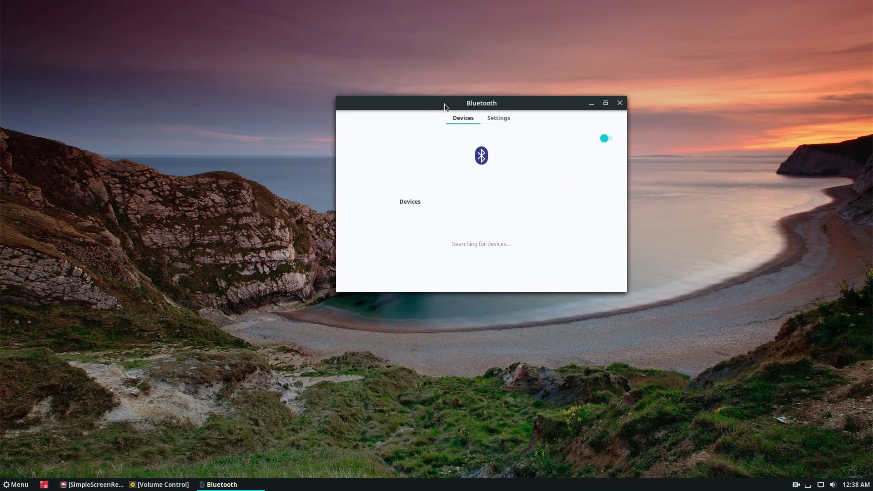
click(497, 120)
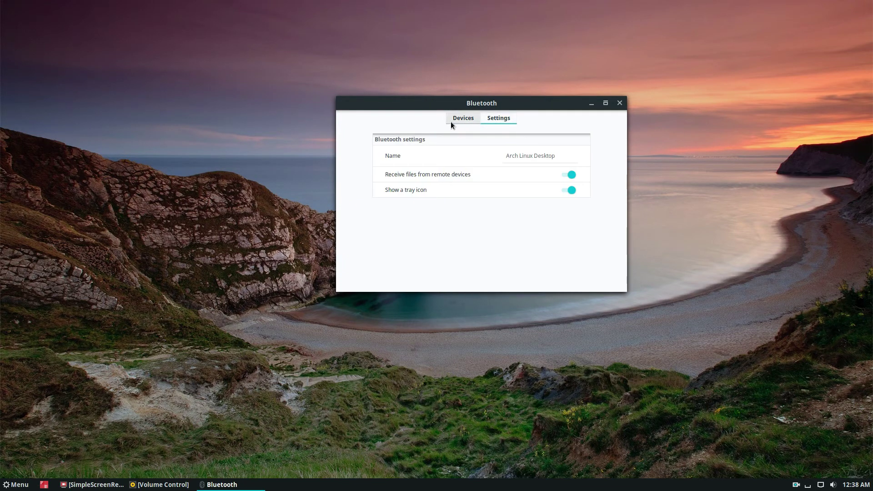
click(453, 121)
Step: In a new terminal, run 'sudo systemctl stop bluetooth' and enter the administrator password
click(500, 117)
click(41, 486)
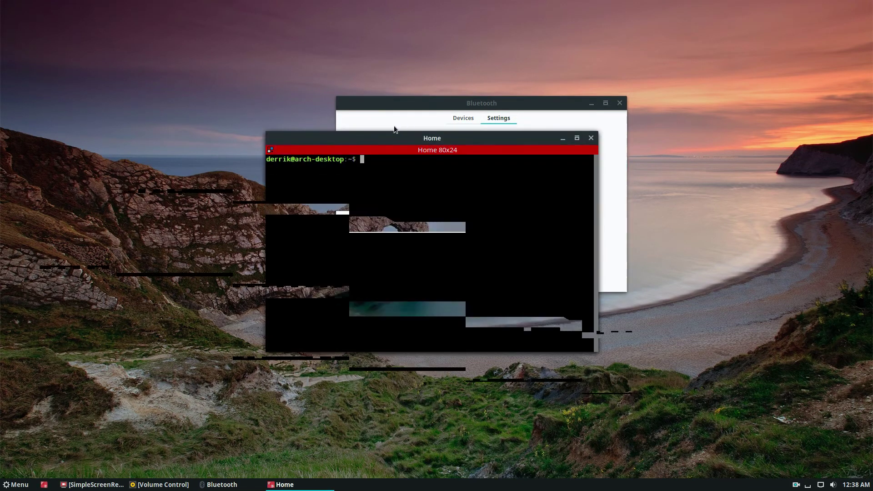
drag(384, 140, 622, 205)
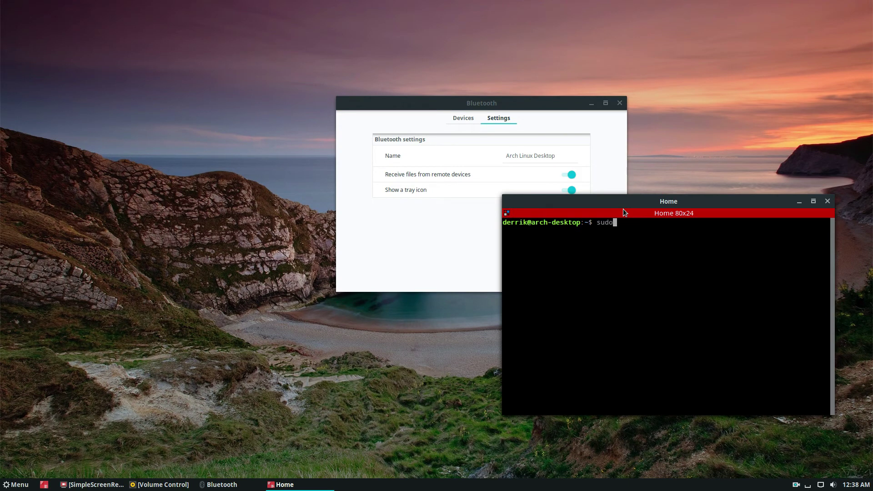
text(sudo sys)
text(temctl stop )
text(bluetoot)
text(h)
key(Return)
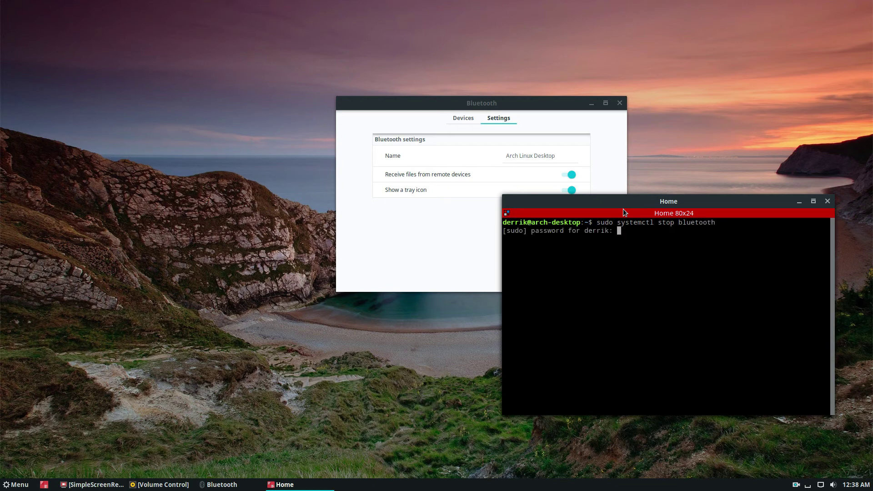
key(Return)
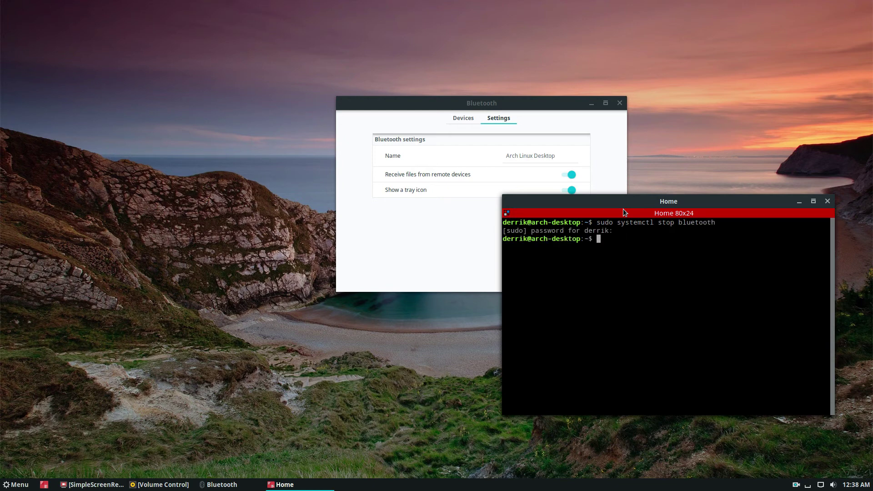
Step: Edit the recalled command into 'sudo systemctl disable bluetooth', run it, and select the Removed lines
key(Up)
key(Left)
key(Left)
key(Left)
key(Left)
key(Left)
key(Left)
key(Left)
key(Left)
key(Left)
key(Left)
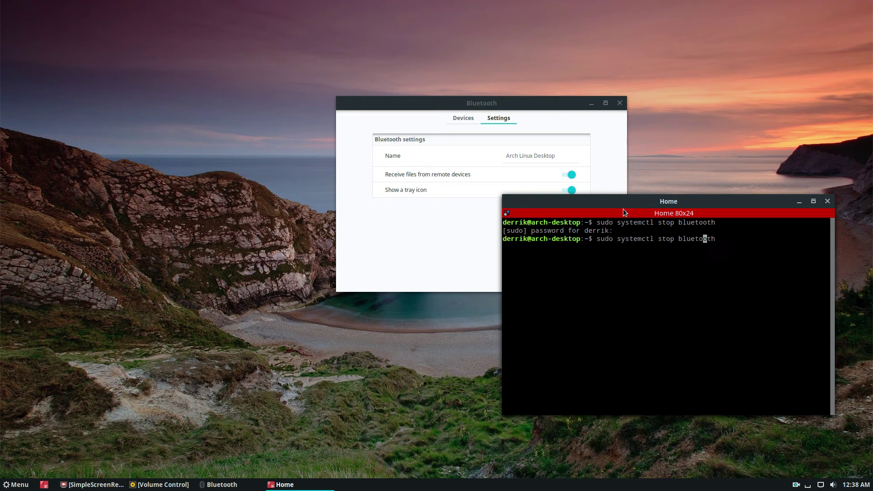
key(BackSpace)
key(BackSpace)
key(BackSpace)
key(BackSpace)
text(disable)
key(Return)
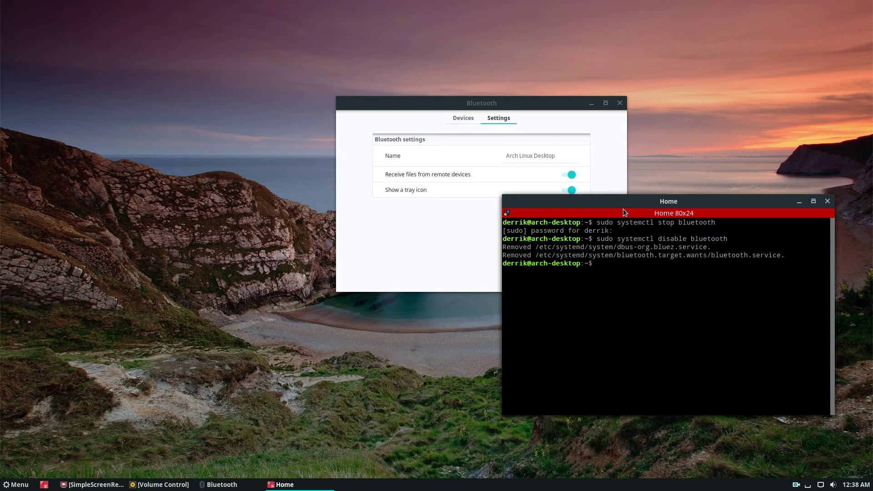
drag(787, 255, 494, 247)
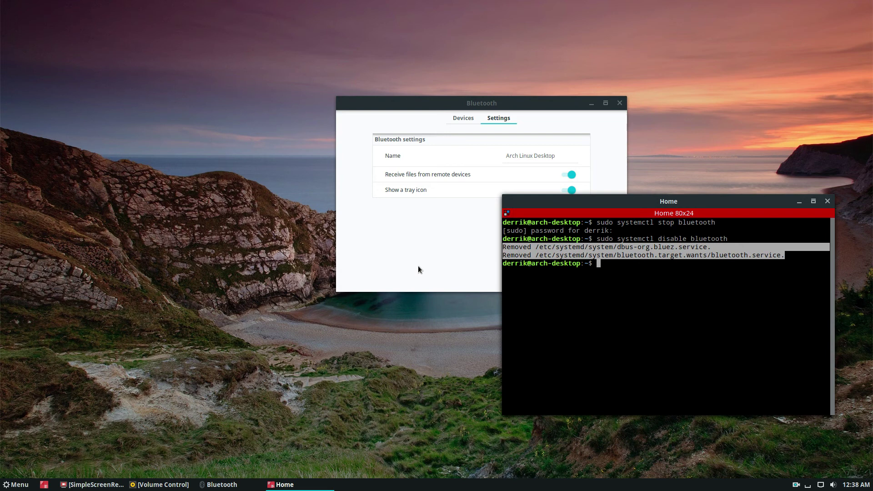
Step: Drag the Blueberry settings window up and left, in front of the terminal
drag(432, 132, 290, 103)
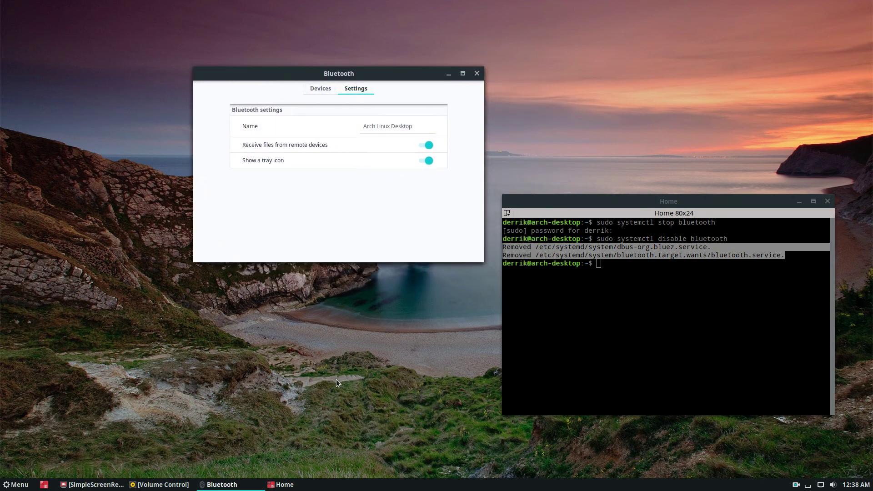